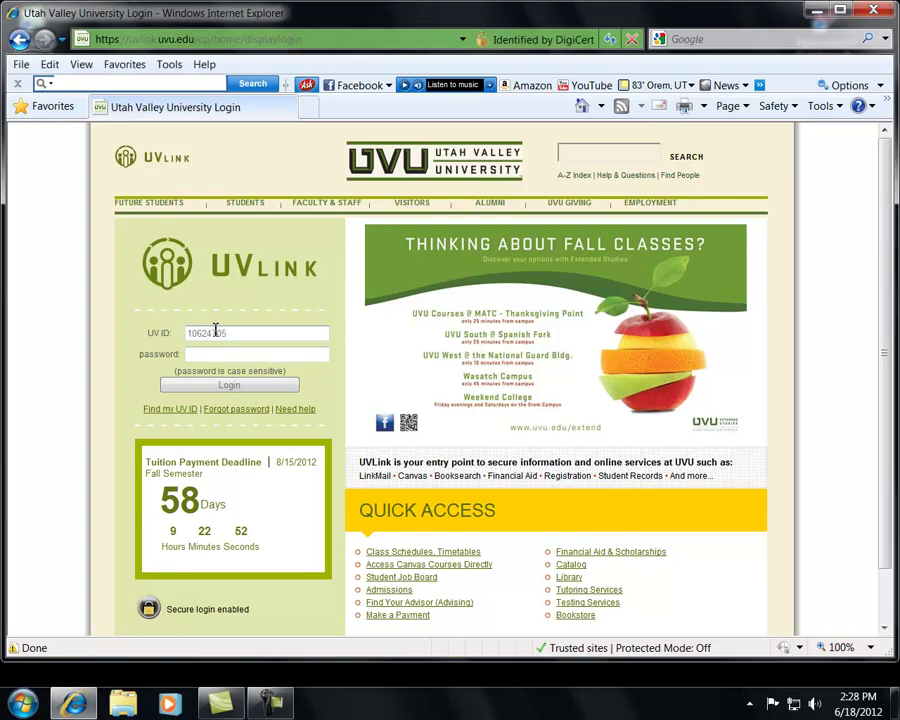
Log into UVLink with the UV ID and password to reach the Today page
{"action": "key", "text": "Tab"}
{"action": "type", "text": "pa"}
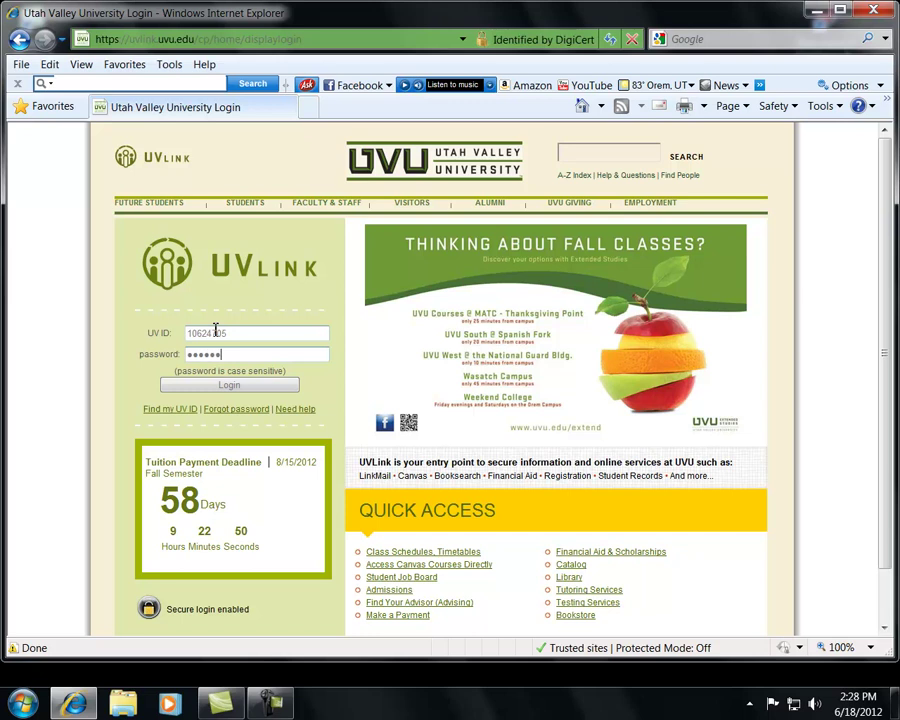
{"action": "type", "text": "rd"}
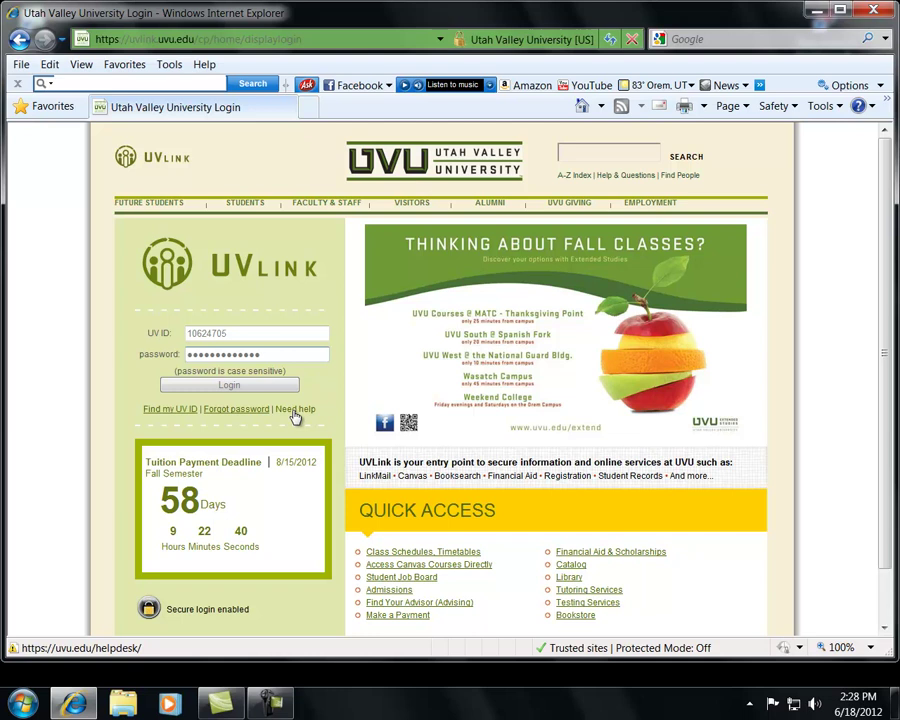
{"action": "left_click", "coordinate": [228, 389]}
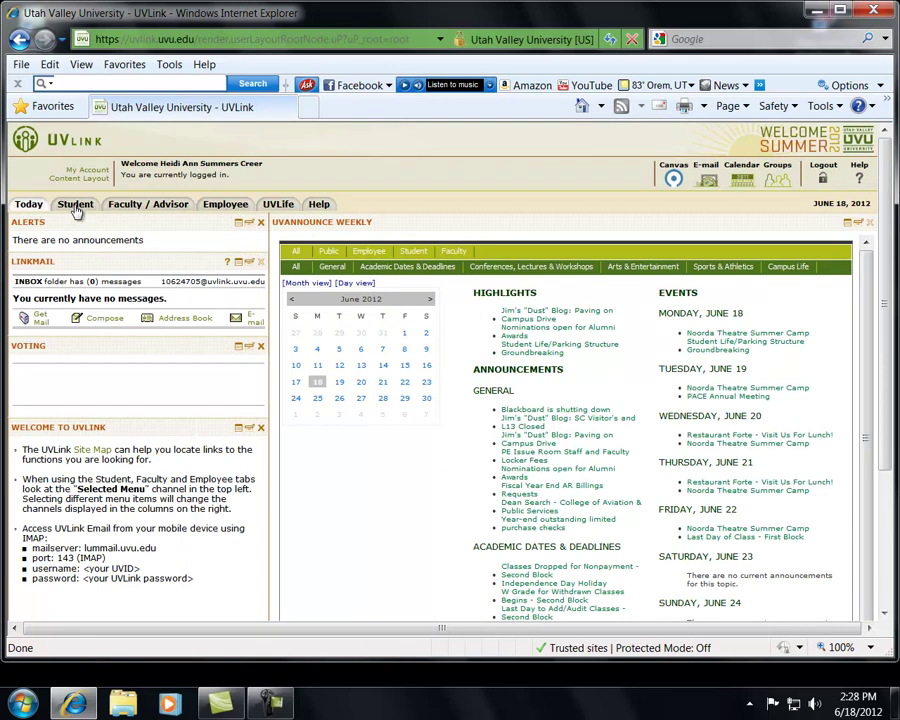
Open the Student area's Planning Your Education page
{"action": "left_click", "coordinate": [75, 205]}
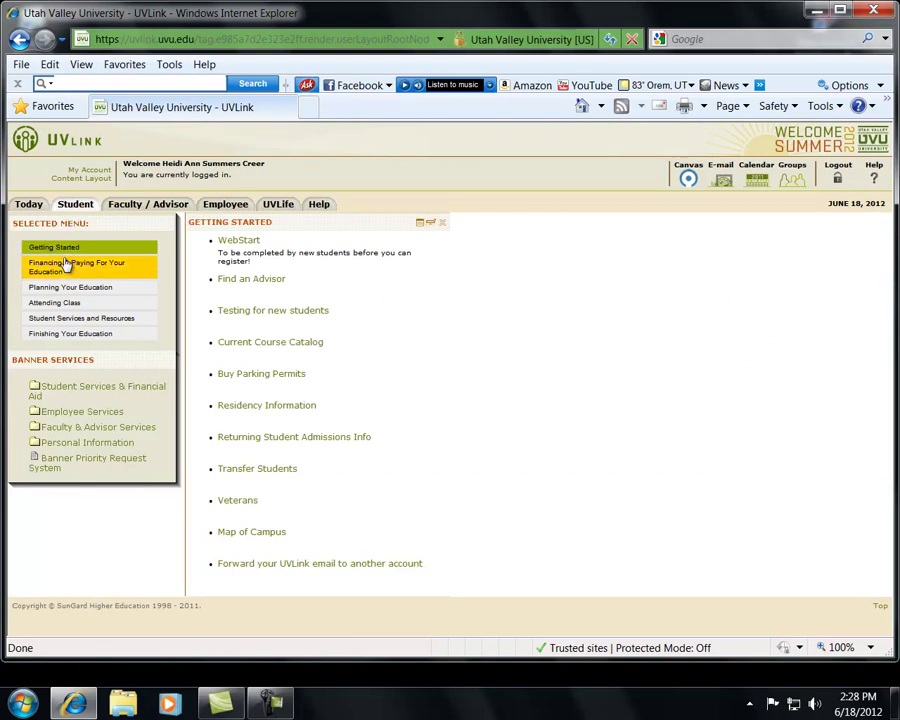
{"action": "left_click", "coordinate": [55, 290]}
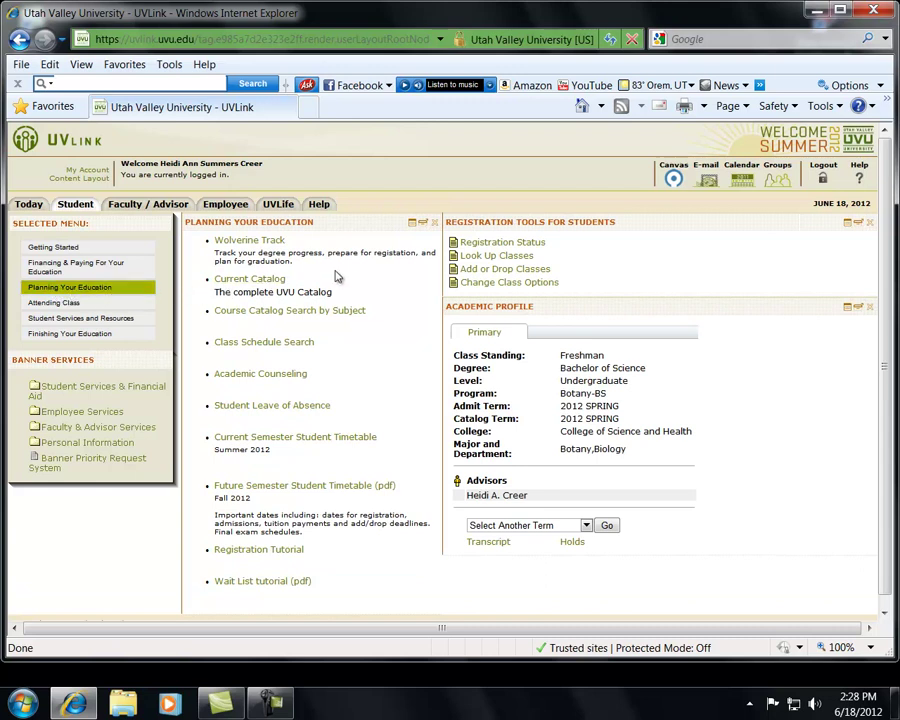
Open Add or Drop Classes and submit 2012 FALL as the registration term
{"action": "left_click", "coordinate": [508, 271]}
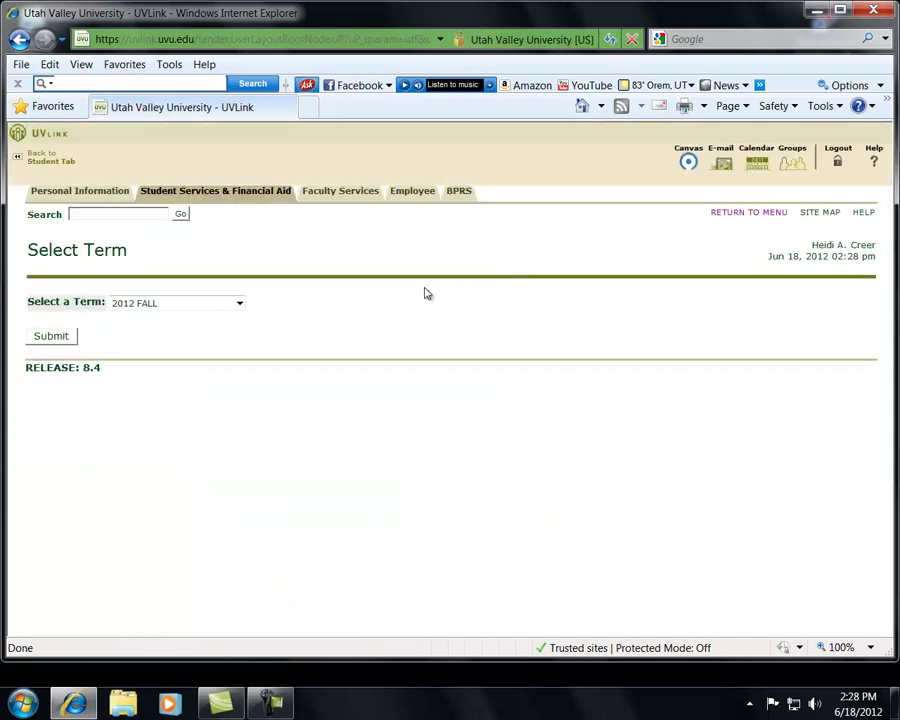
{"action": "left_click", "coordinate": [240, 304]}
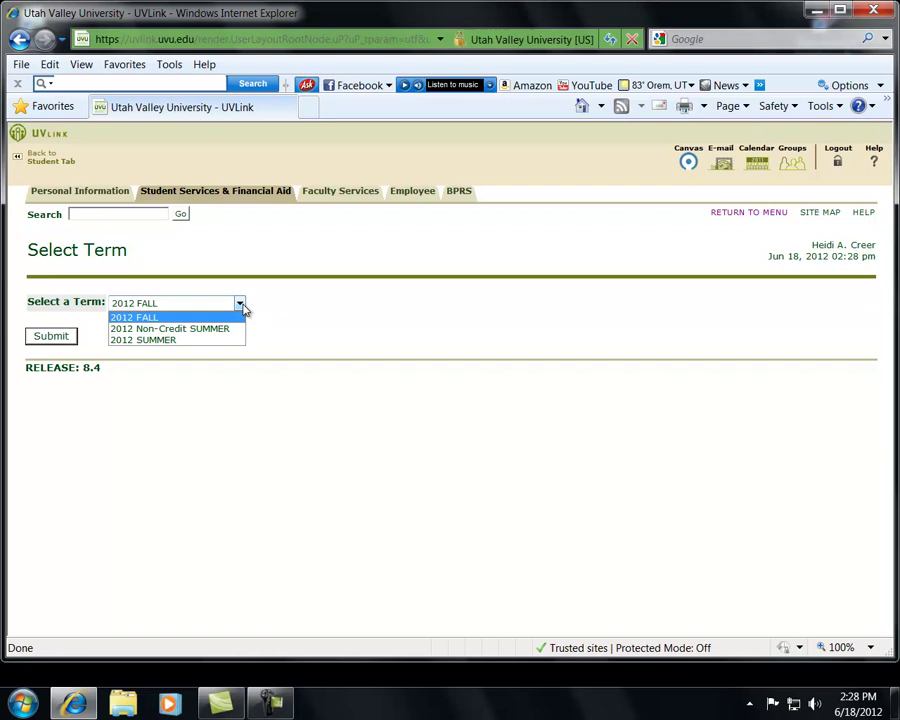
{"action": "left_click", "coordinate": [172, 318]}
{"action": "left_click", "coordinate": [47, 339]}
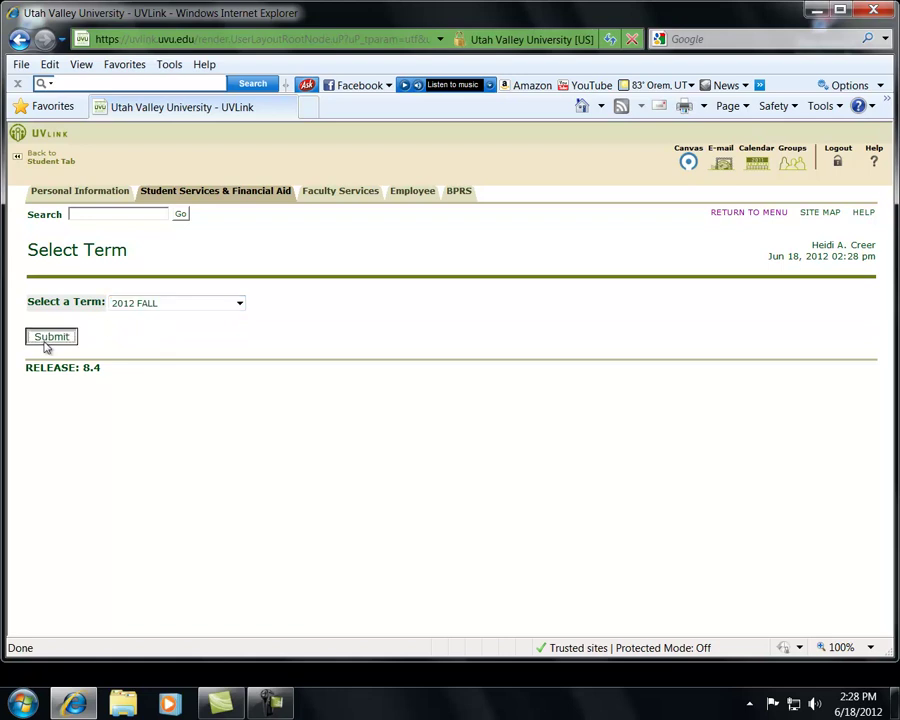
Open Class Search to reach the Look-Up Classes to Add page
{"action": "scroll", "coordinate": [345, 355], "scroll_direction": "down", "scroll_amount": 3}
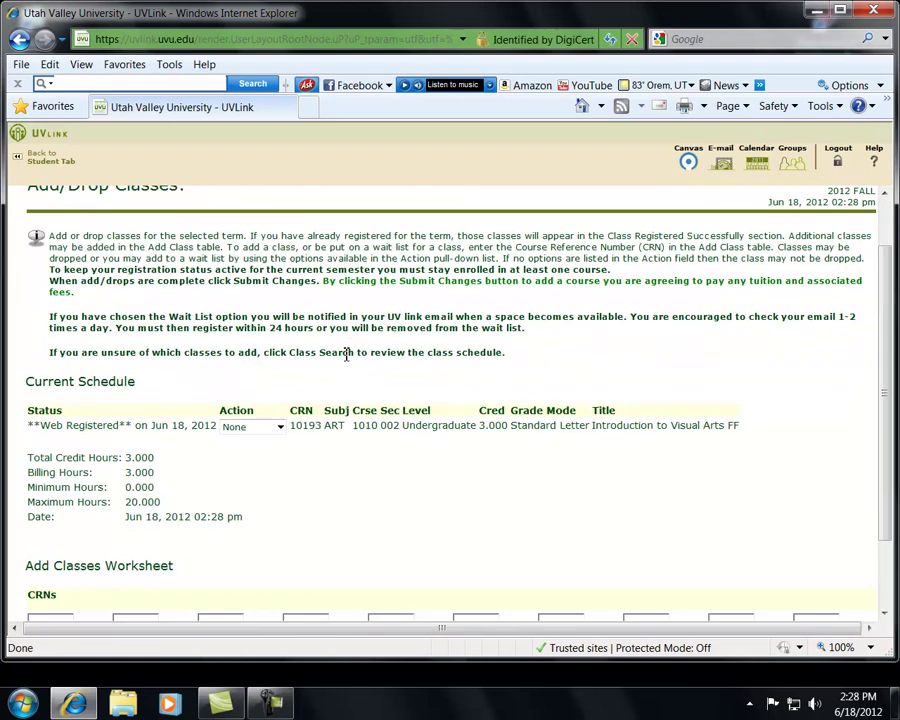
{"action": "scroll", "coordinate": [338, 360], "scroll_direction": "down", "scroll_amount": 1}
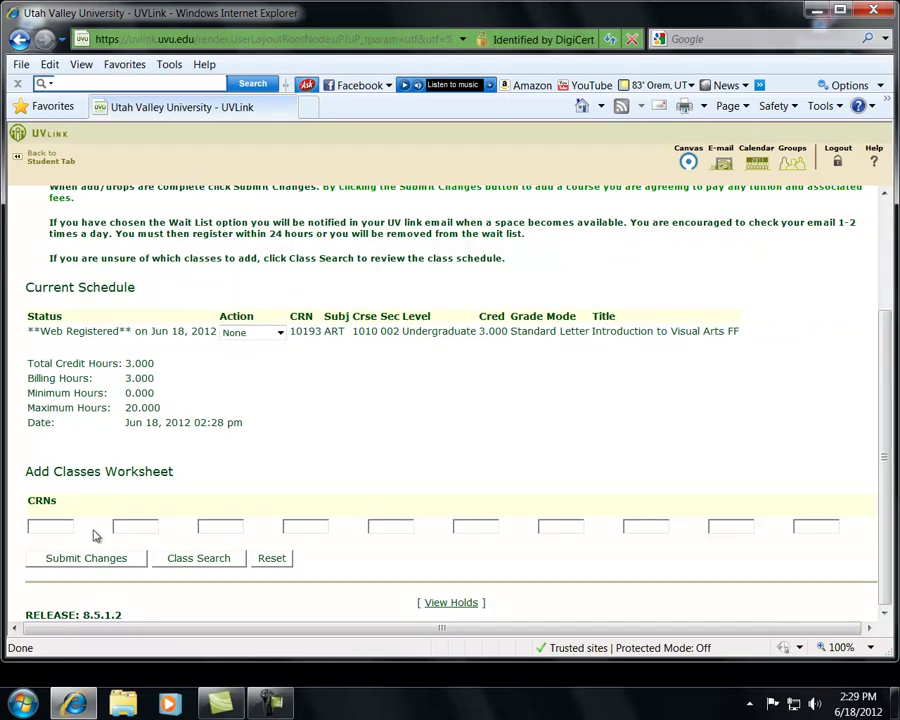
{"action": "left_click", "coordinate": [187, 560]}
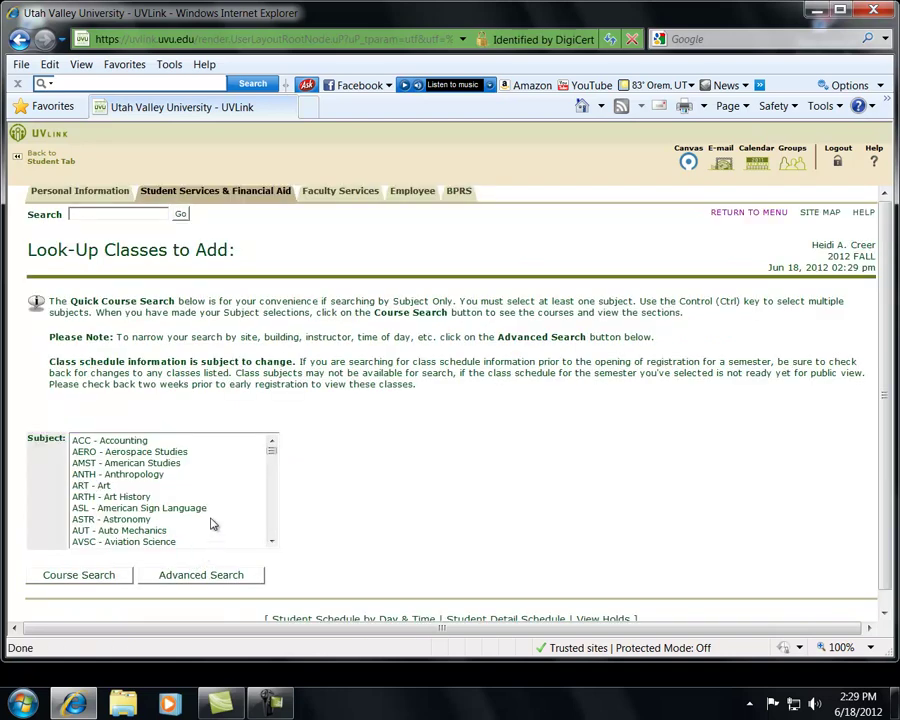
Select BIOL - Biology as the subject and run the course search
{"action": "left_click", "coordinate": [182, 574]}
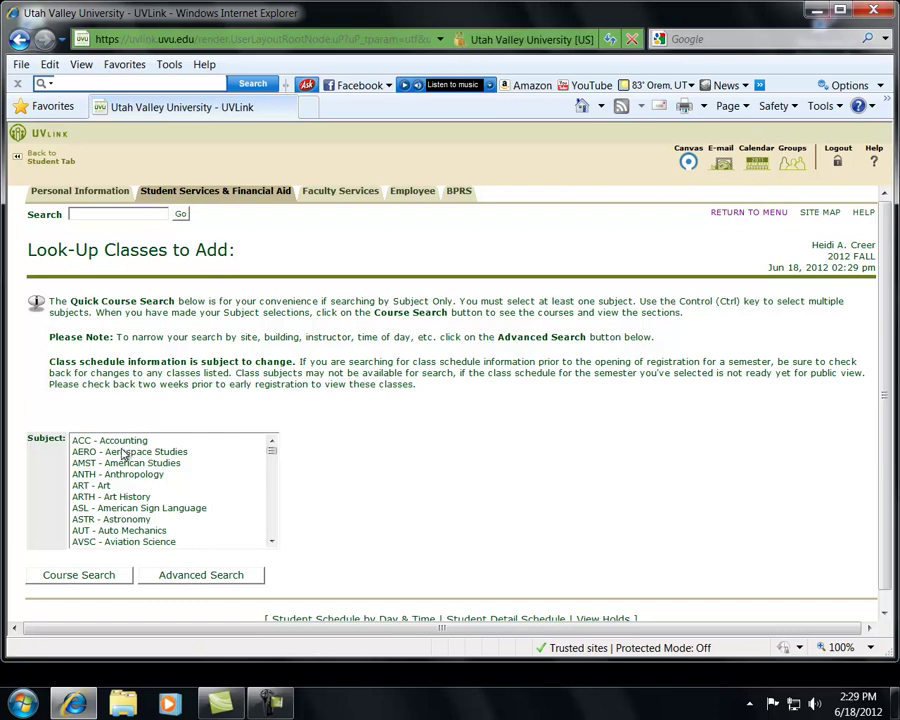
{"action": "scroll", "coordinate": [124, 454], "scroll_direction": "down", "scroll_amount": 1}
{"action": "scroll", "coordinate": [123, 455], "scroll_direction": "down", "scroll_amount": 1}
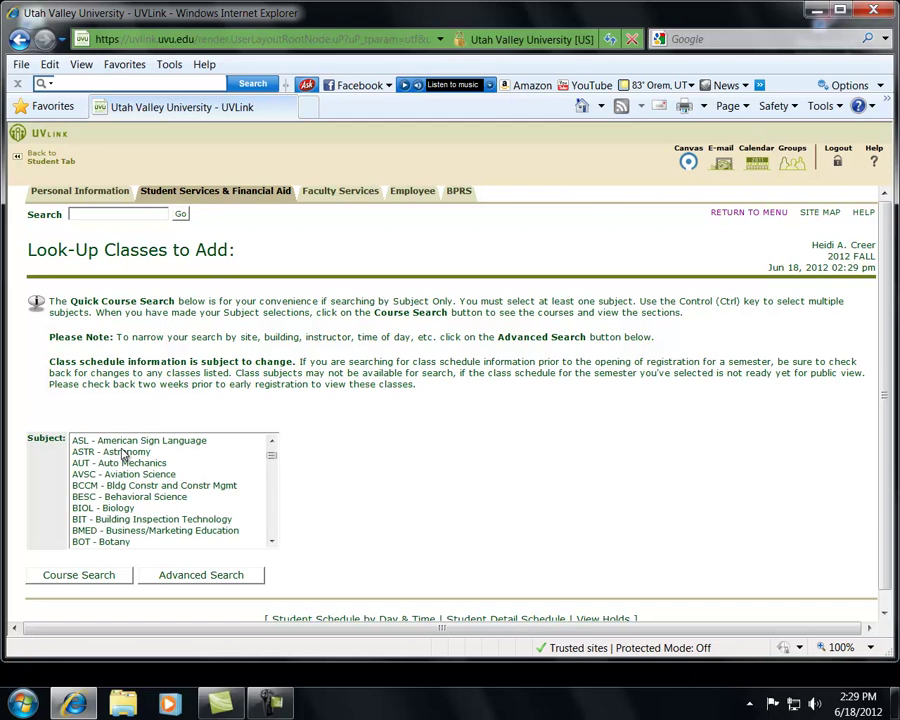
{"action": "scroll", "coordinate": [123, 457], "scroll_direction": "down", "scroll_amount": 1}
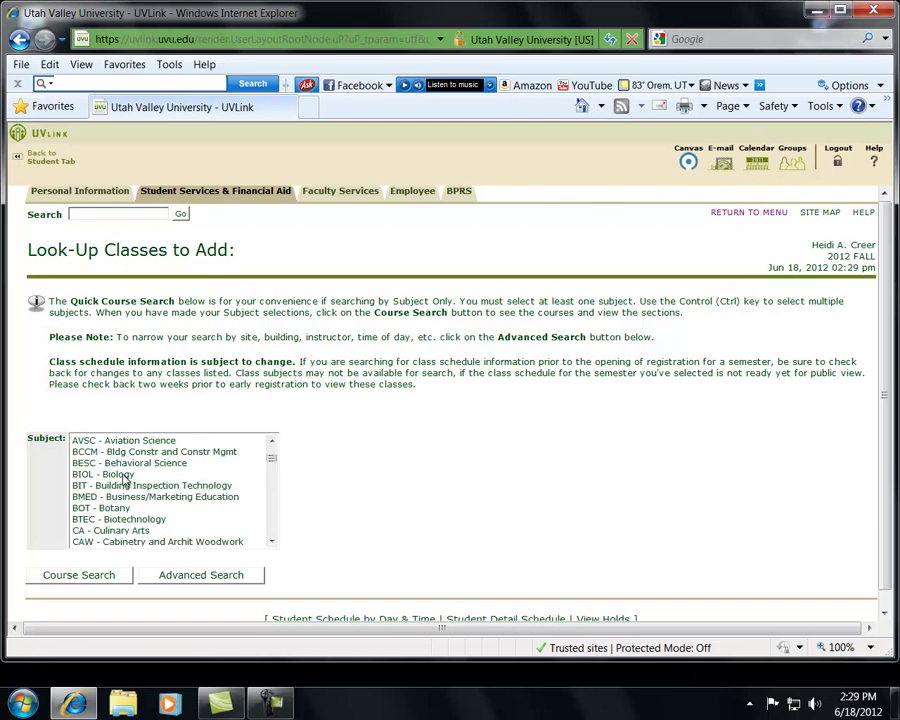
{"action": "left_click", "coordinate": [125, 477]}
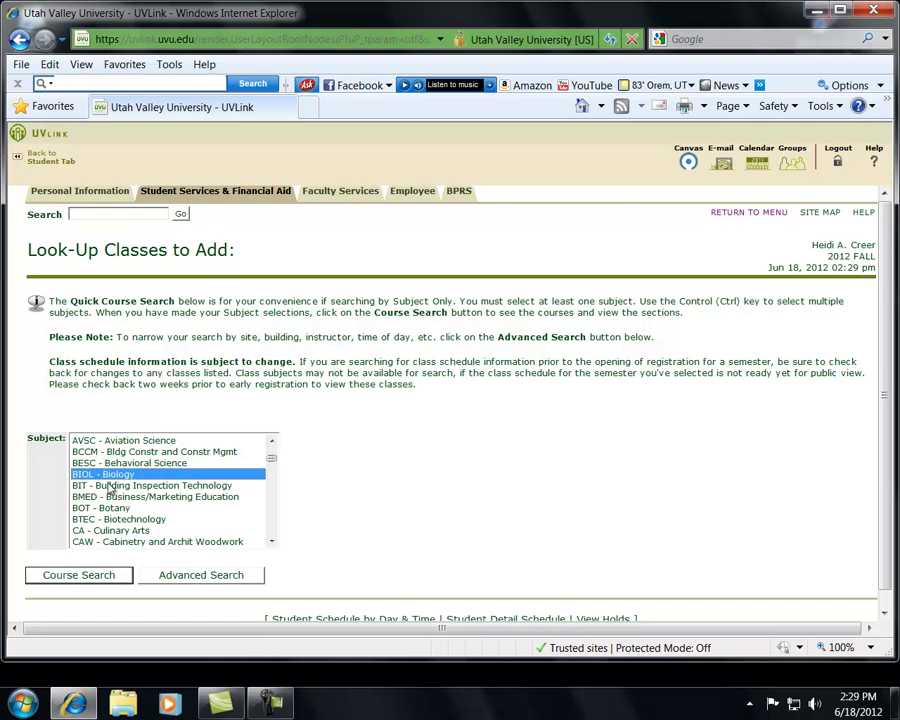
{"action": "left_click", "coordinate": [84, 580]}
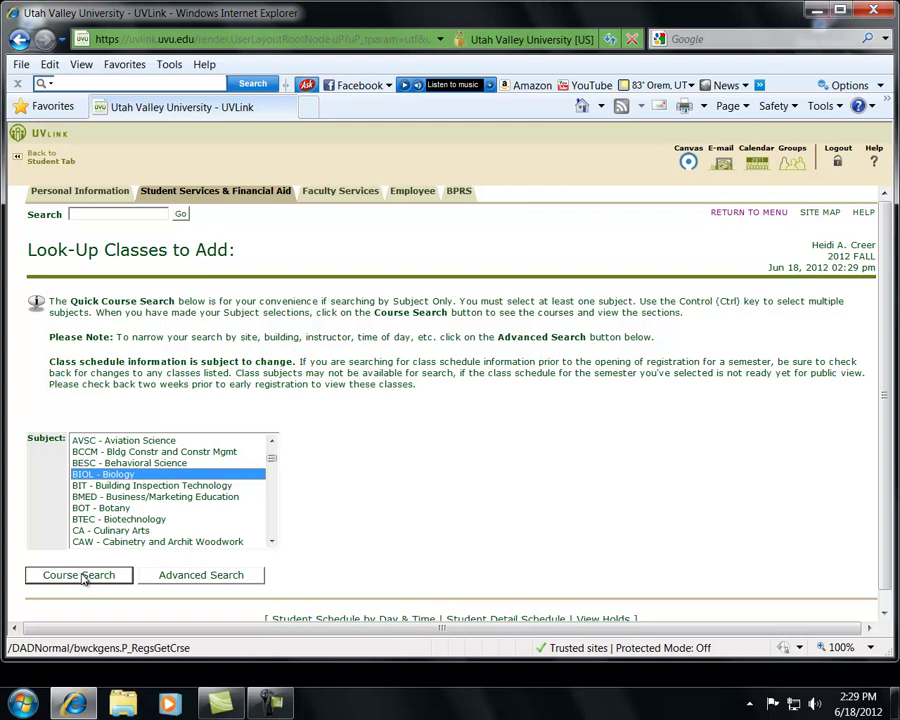
{"action": "left_click", "coordinate": [84, 578]}
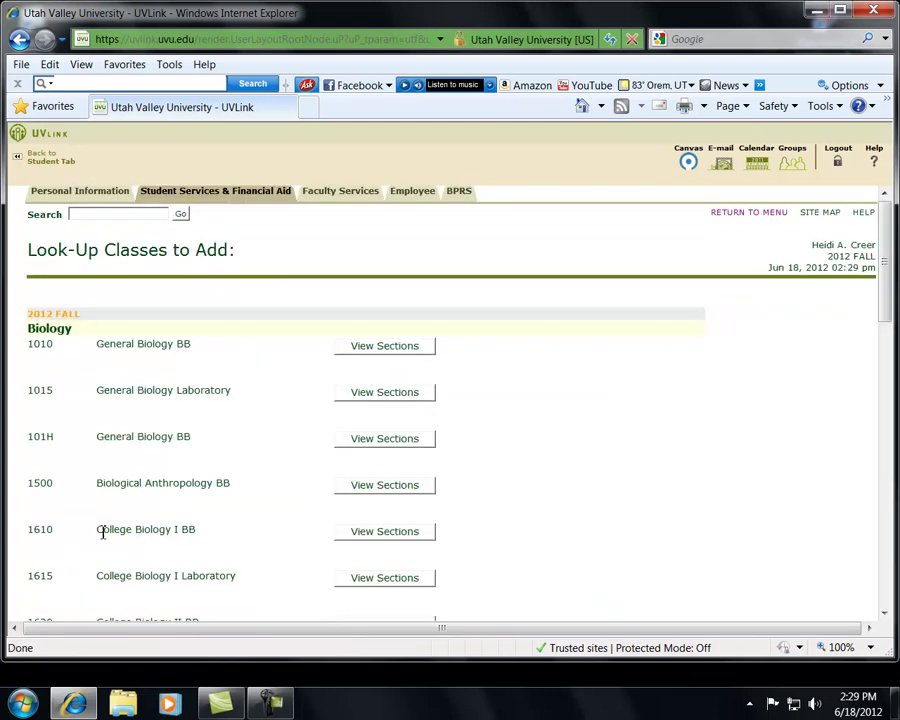
{"action": "scroll", "coordinate": [242, 460], "scroll_direction": "down", "scroll_amount": 5}
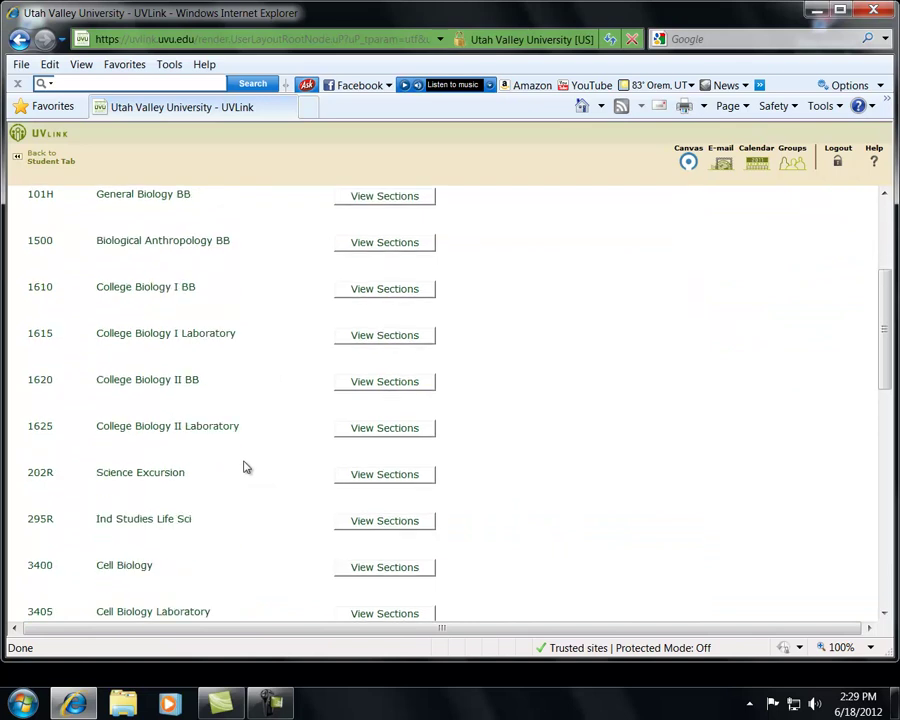
{"action": "scroll", "coordinate": [245, 467], "scroll_direction": "down", "scroll_amount": 1}
{"action": "scroll", "coordinate": [242, 465], "scroll_direction": "down", "scroll_amount": 3}
{"action": "scroll", "coordinate": [242, 465], "scroll_direction": "down", "scroll_amount": 2}
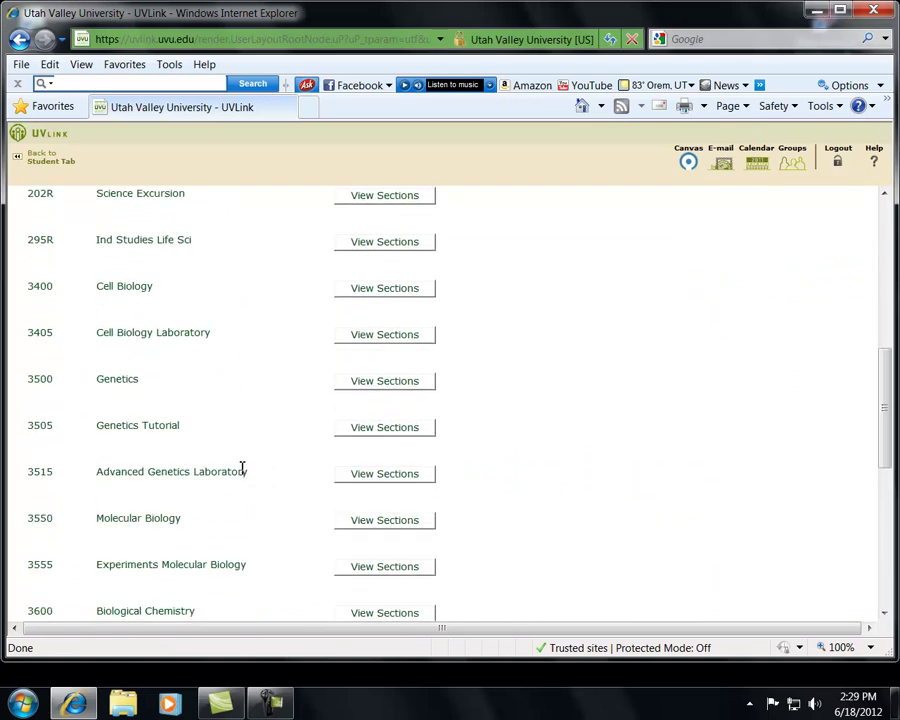
{"action": "scroll", "coordinate": [242, 469], "scroll_direction": "down", "scroll_amount": 3}
{"action": "scroll", "coordinate": [238, 468], "scroll_direction": "up", "scroll_amount": 5}
{"action": "scroll", "coordinate": [238, 468], "scroll_direction": "up", "scroll_amount": 2}
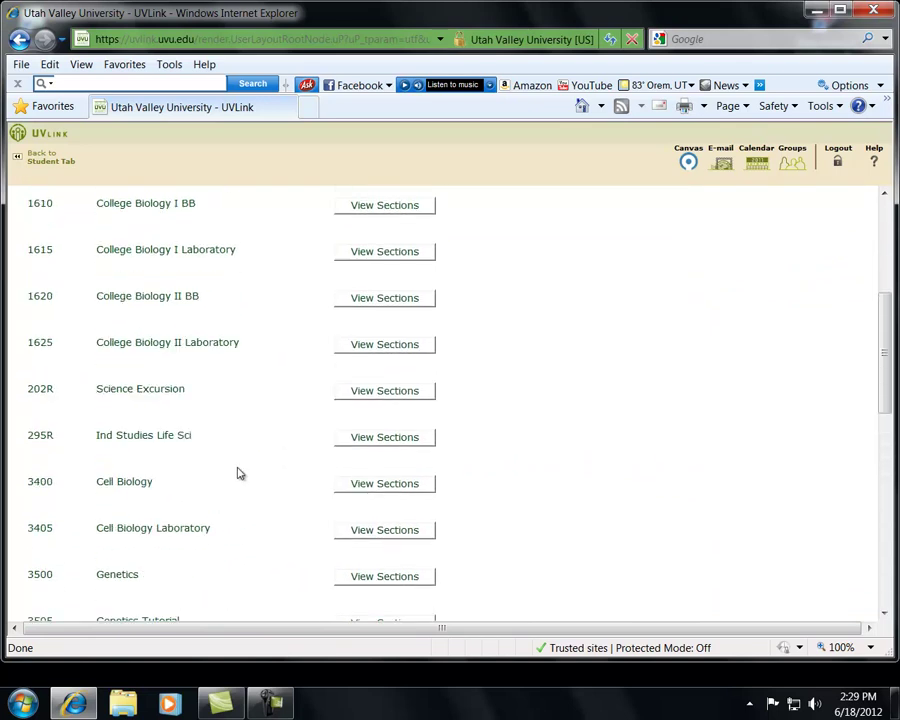
{"action": "scroll", "coordinate": [237, 473], "scroll_direction": "up", "scroll_amount": 5}
{"action": "scroll", "coordinate": [238, 474], "scroll_direction": "up", "scroll_amount": 2}
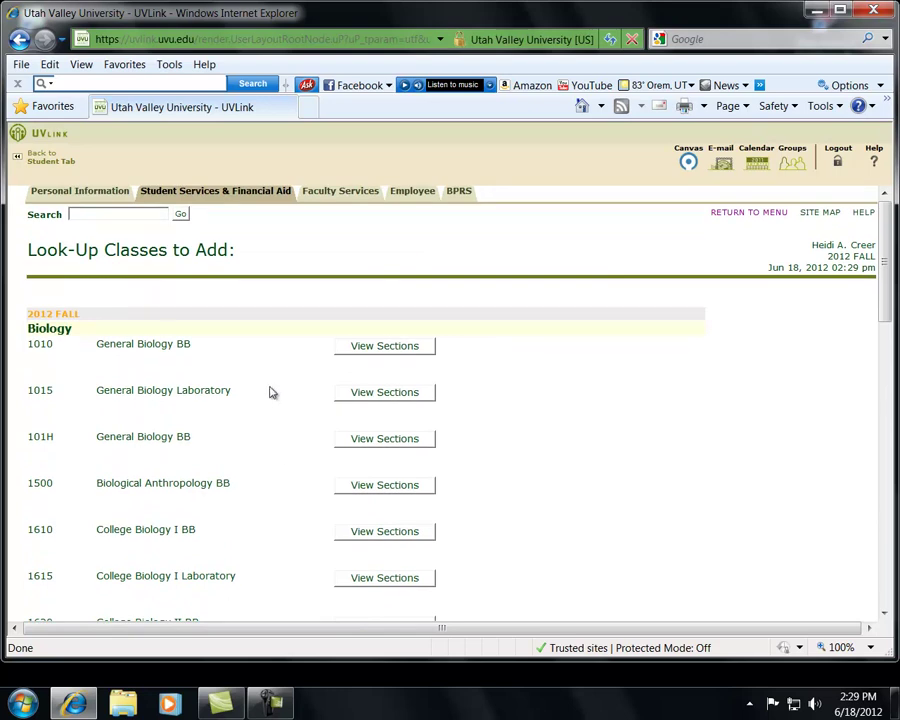
View the available sections of BIOL 1010 General Biology BB
{"action": "left_click", "coordinate": [394, 347]}
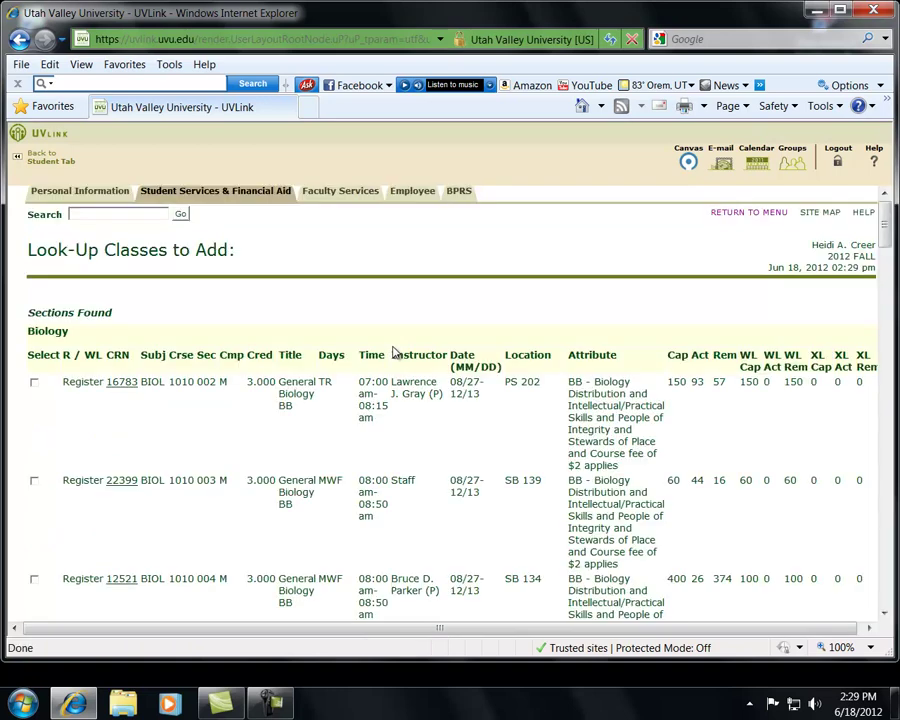
{"action": "scroll", "coordinate": [396, 352], "scroll_direction": "down", "scroll_amount": 2}
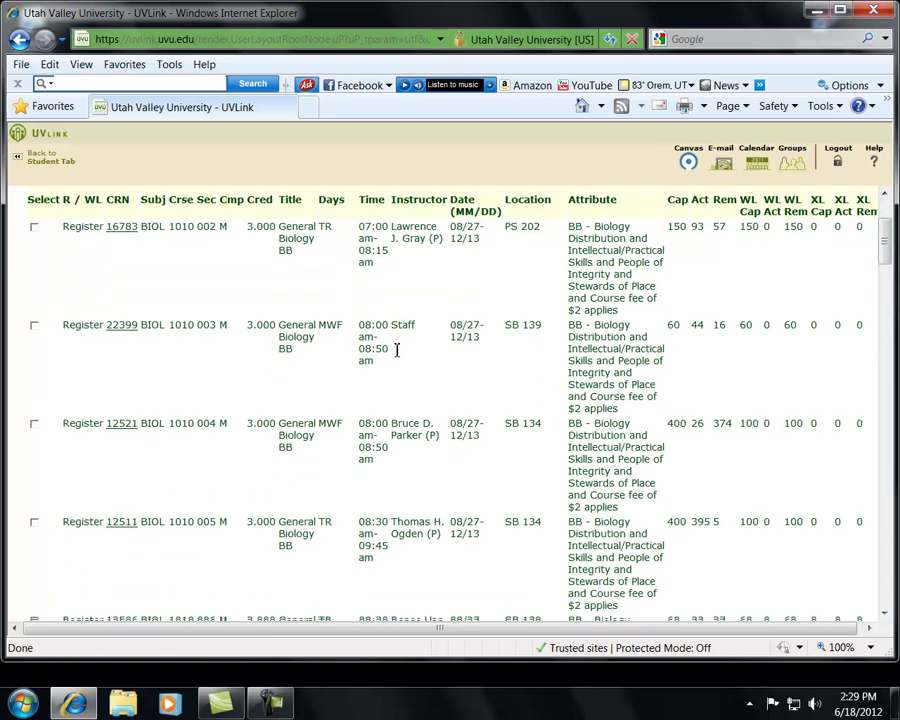
{"action": "scroll", "coordinate": [396, 352], "scroll_direction": "up", "scroll_amount": 1}
{"action": "scroll", "coordinate": [397, 349], "scroll_direction": "up", "scroll_amount": 2}
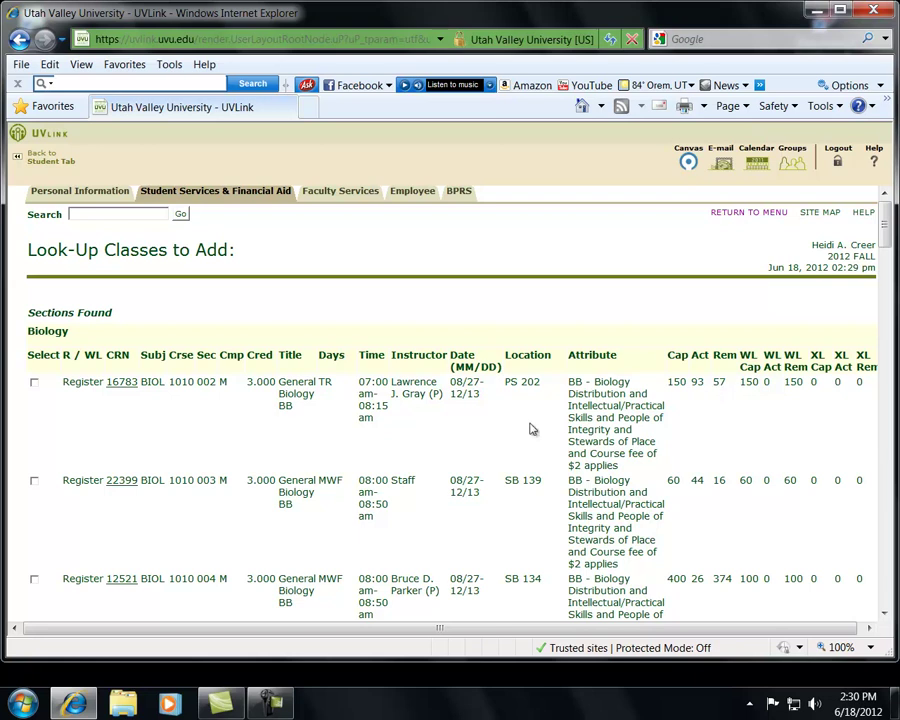
Check the 7:00 am TR section CRN 16783 and scroll to the table's end
{"action": "left_click", "coordinate": [34, 384]}
{"action": "scroll", "coordinate": [68, 414], "scroll_direction": "down", "scroll_amount": 2}
{"action": "scroll", "coordinate": [68, 414], "scroll_direction": "down", "scroll_amount": 1}
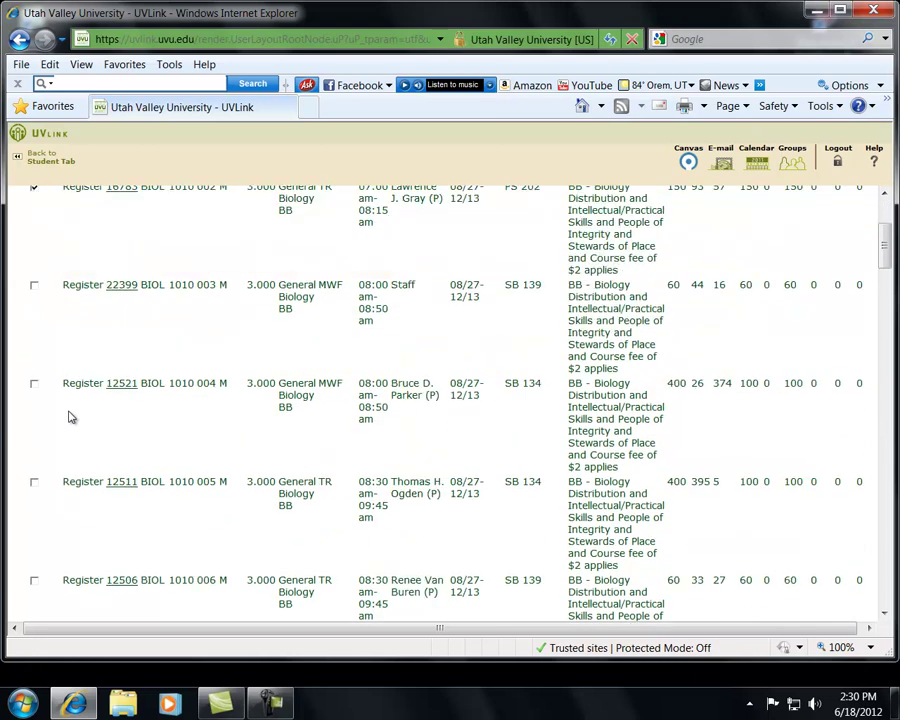
{"action": "scroll", "coordinate": [70, 413], "scroll_direction": "down", "scroll_amount": 1}
{"action": "scroll", "coordinate": [70, 414], "scroll_direction": "down", "scroll_amount": 2}
{"action": "scroll", "coordinate": [70, 414], "scroll_direction": "down", "scroll_amount": 1}
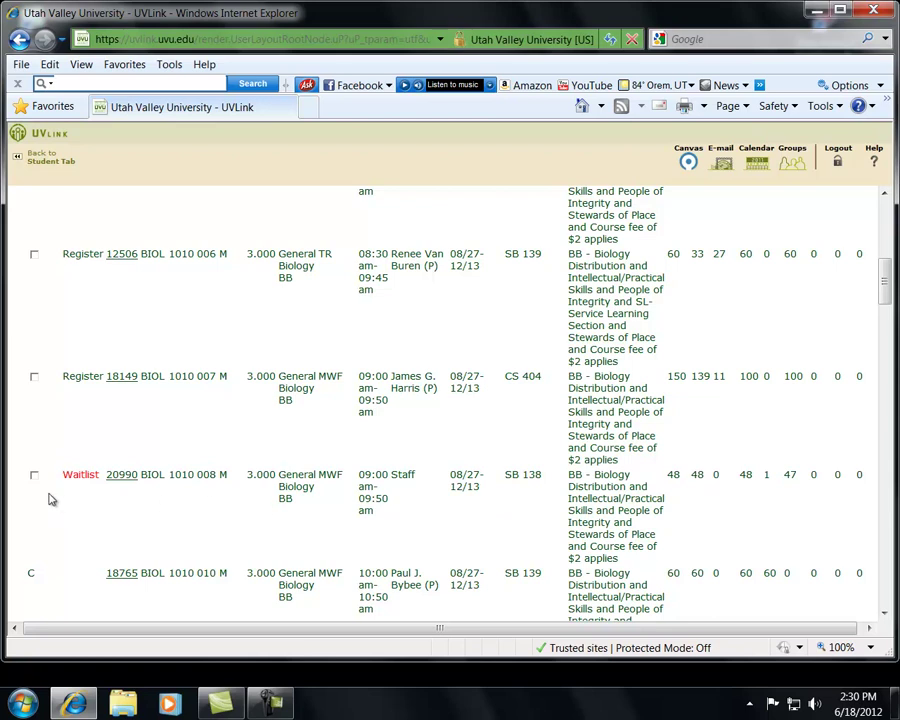
{"action": "scroll", "coordinate": [70, 496], "scroll_direction": "down", "scroll_amount": 1}
{"action": "scroll", "coordinate": [70, 496], "scroll_direction": "down", "scroll_amount": 1}
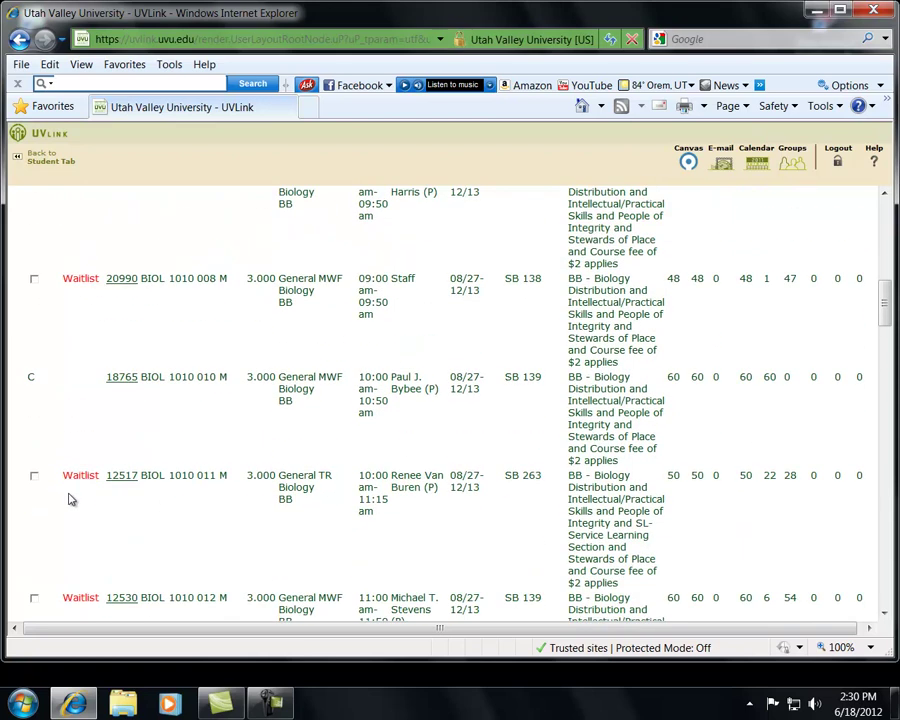
{"action": "scroll", "coordinate": [70, 496], "scroll_direction": "down", "scroll_amount": 3}
{"action": "scroll", "coordinate": [70, 498], "scroll_direction": "down", "scroll_amount": 4}
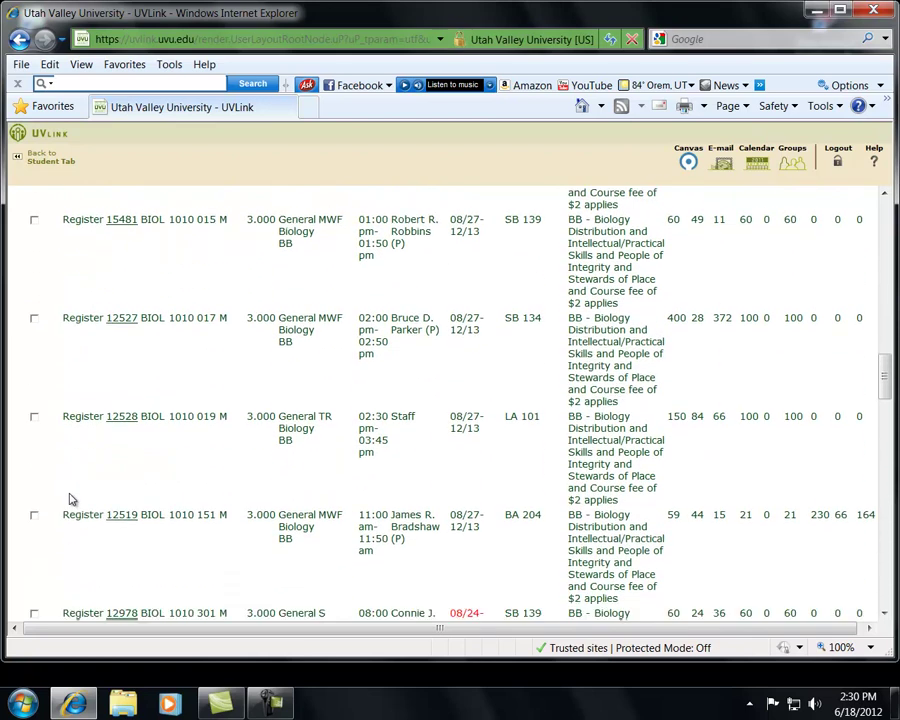
{"action": "scroll", "coordinate": [70, 498], "scroll_direction": "down", "scroll_amount": 3}
{"action": "scroll", "coordinate": [70, 498], "scroll_direction": "down", "scroll_amount": 2}
{"action": "scroll", "coordinate": [70, 498], "scroll_direction": "down", "scroll_amount": 1}
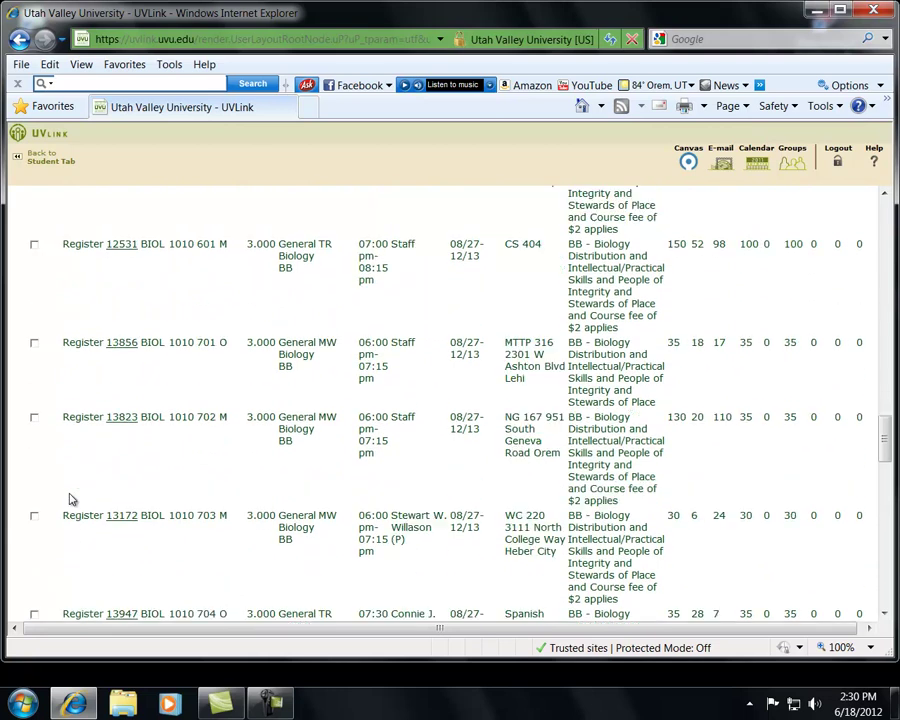
{"action": "scroll", "coordinate": [70, 498], "scroll_direction": "down", "scroll_amount": 2}
{"action": "scroll", "coordinate": [70, 498], "scroll_direction": "down", "scroll_amount": 1}
{"action": "scroll", "coordinate": [72, 498], "scroll_direction": "down", "scroll_amount": 1}
{"action": "scroll", "coordinate": [72, 498], "scroll_direction": "down", "scroll_amount": 3}
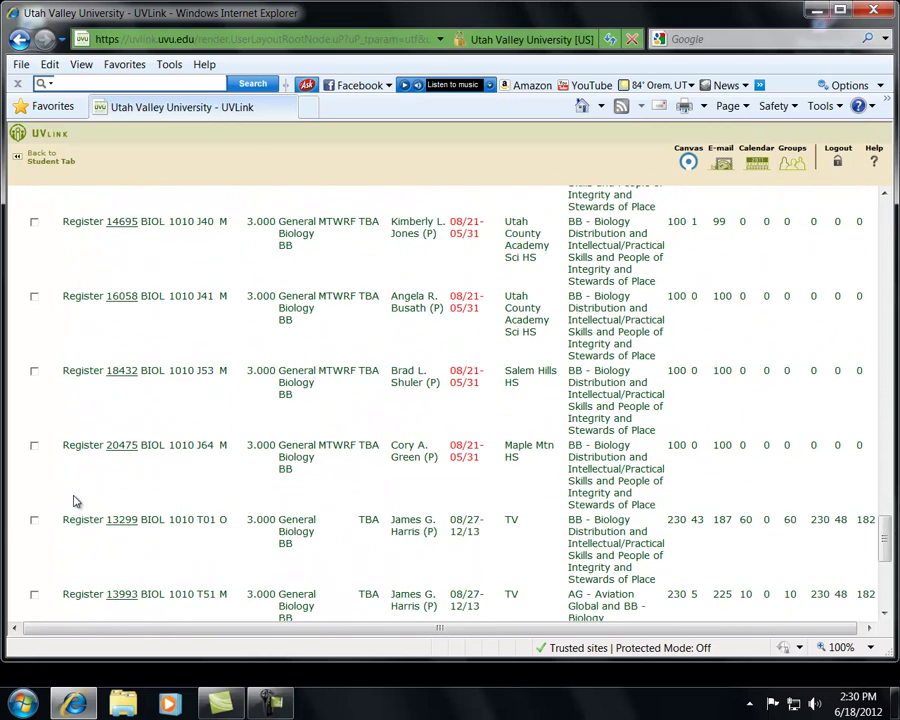
{"action": "scroll", "coordinate": [72, 498], "scroll_direction": "down", "scroll_amount": 1}
{"action": "scroll", "coordinate": [76, 498], "scroll_direction": "down", "scroll_amount": 2}
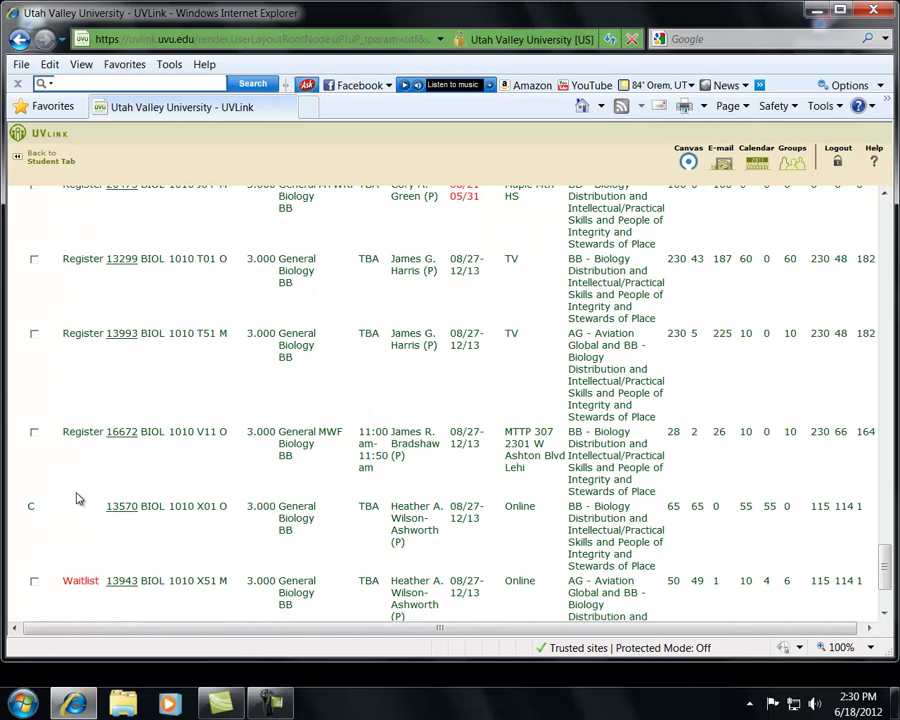
{"action": "scroll", "coordinate": [76, 498], "scroll_direction": "down", "scroll_amount": 1}
{"action": "scroll", "coordinate": [78, 497], "scroll_direction": "down", "scroll_amount": 1}
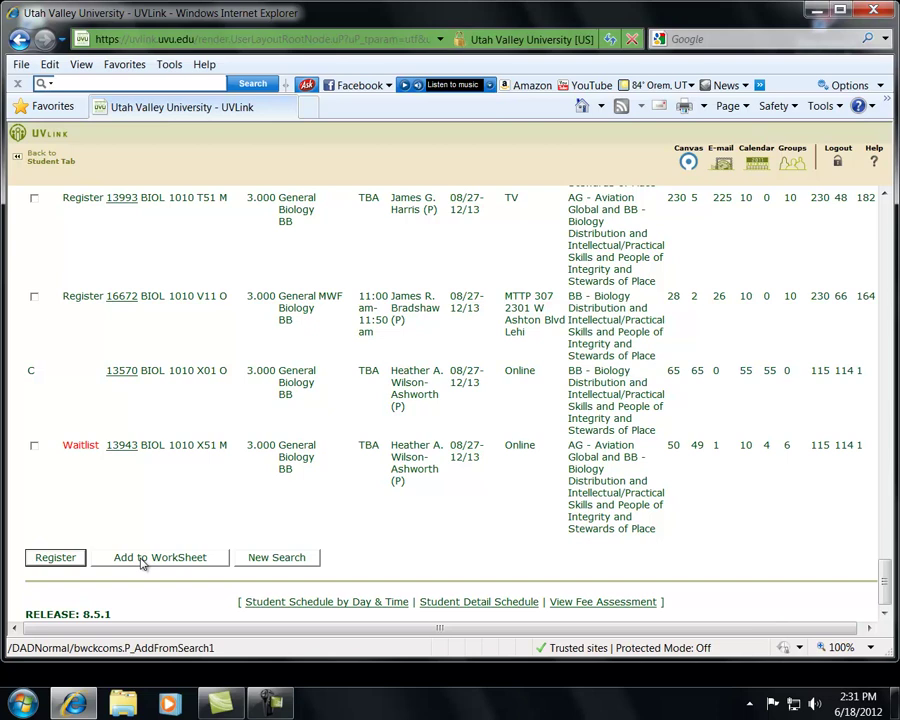
Place CRN 16783 on the Add Classes Worksheet
{"action": "left_click", "coordinate": [143, 565]}
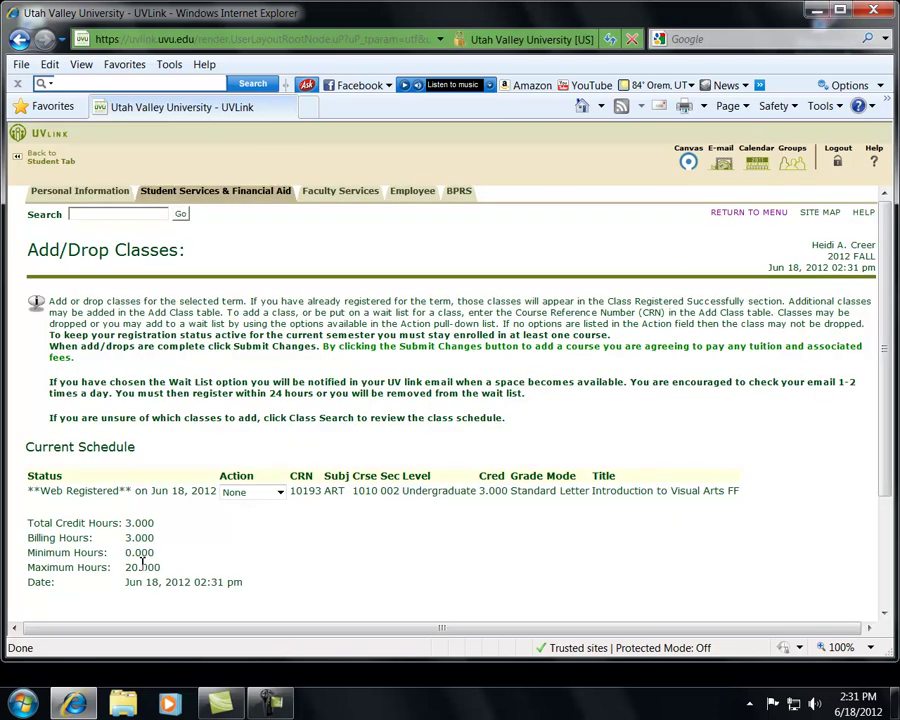
{"action": "scroll", "coordinate": [143, 565], "scroll_direction": "down", "scroll_amount": 3}
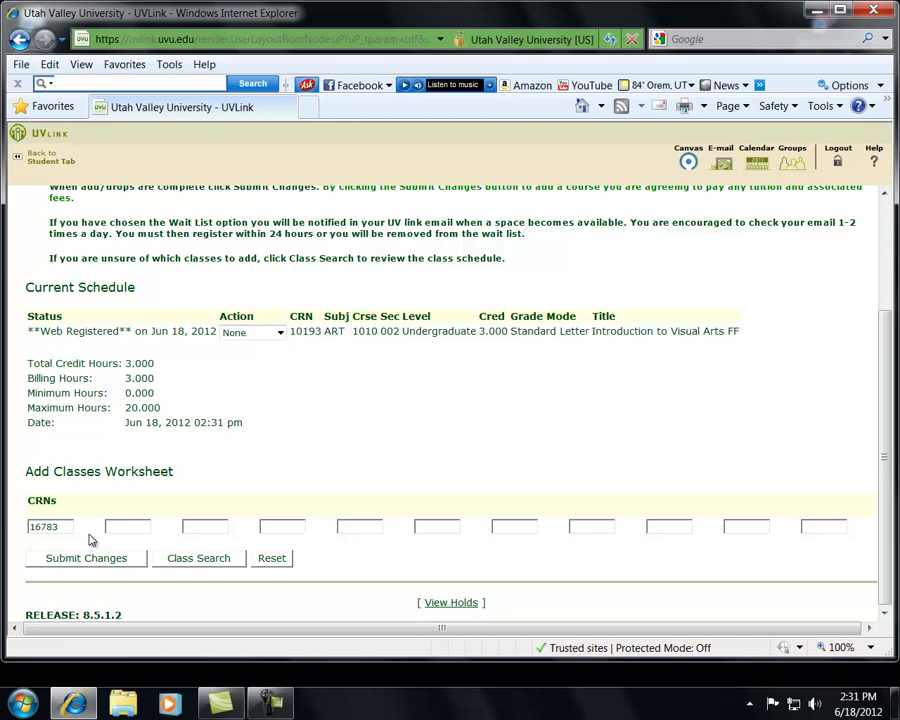
Submit the worksheet so CRN 16783 is Web Registered, totaling 6.000 credit hours
{"action": "left_click", "coordinate": [83, 565]}
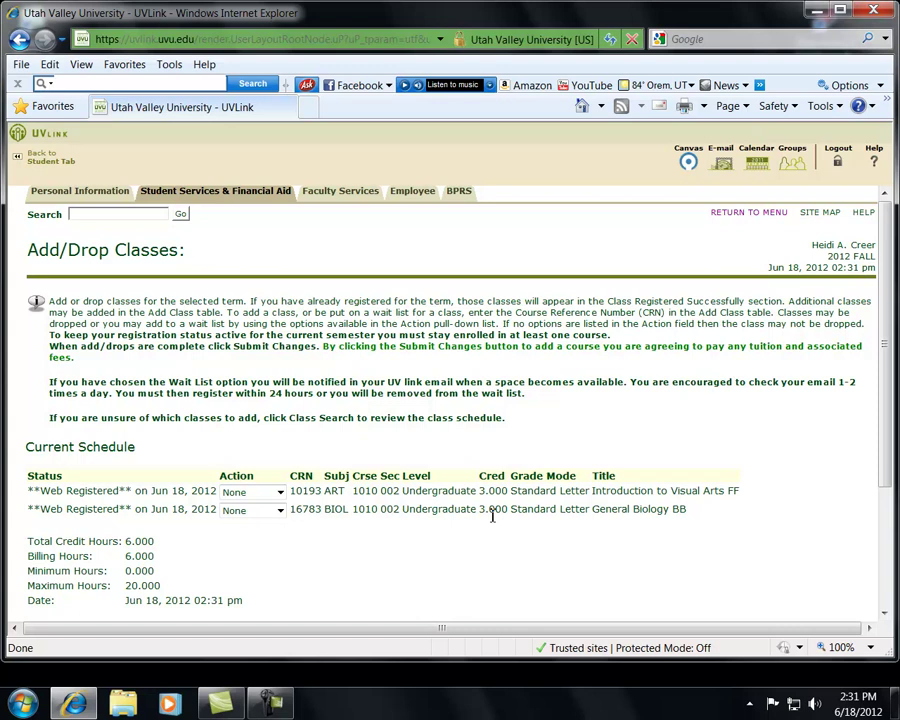
{"action": "scroll", "coordinate": [492, 516], "scroll_direction": "down", "scroll_amount": 3}
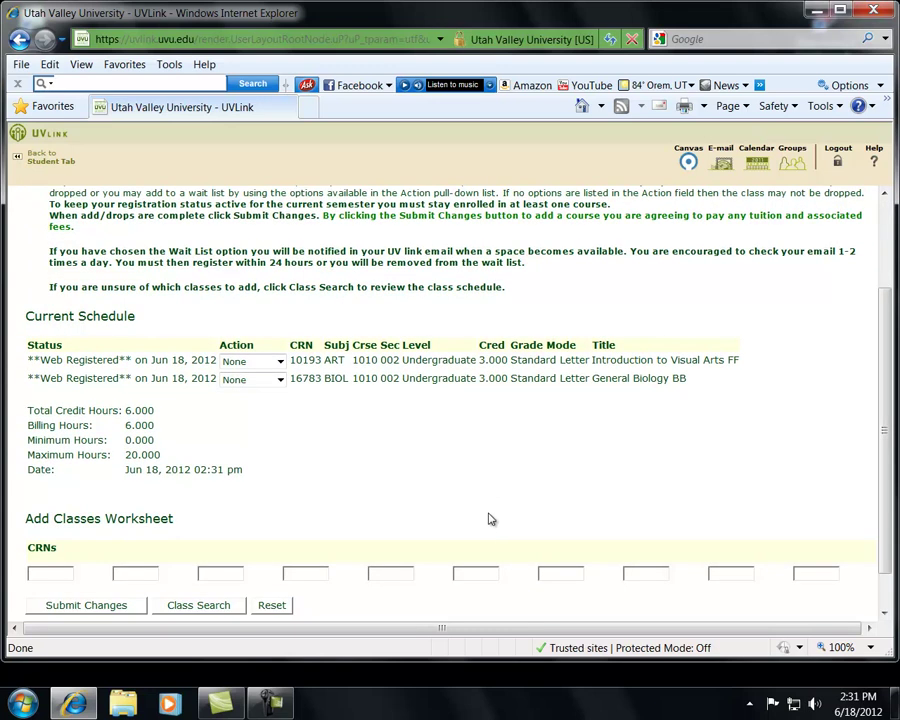